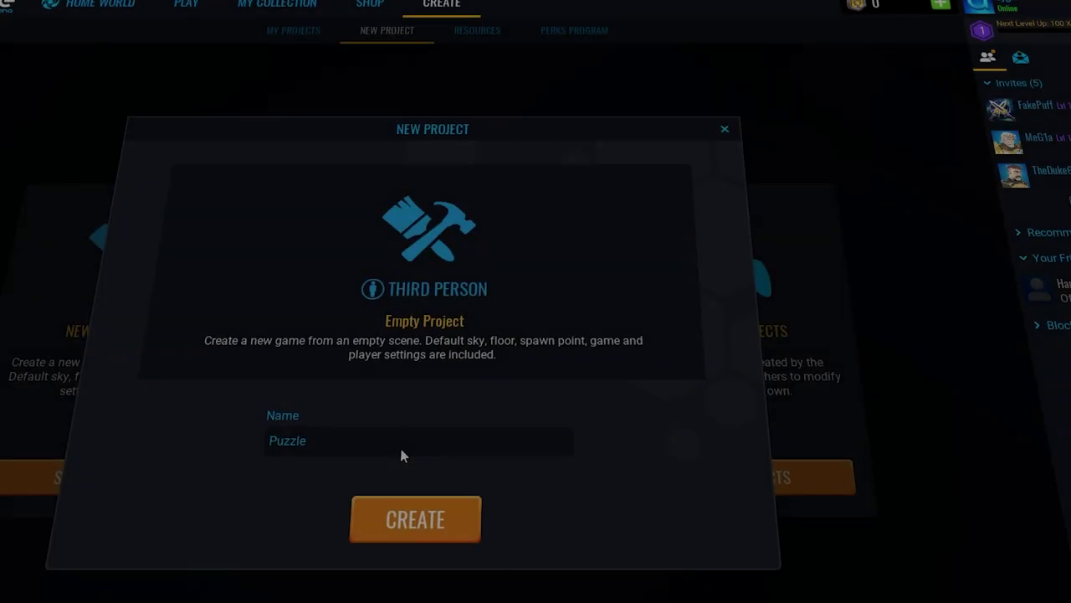
Step: Create an empty third-person project named Puzzle Escape The Lab
text(Escape The )
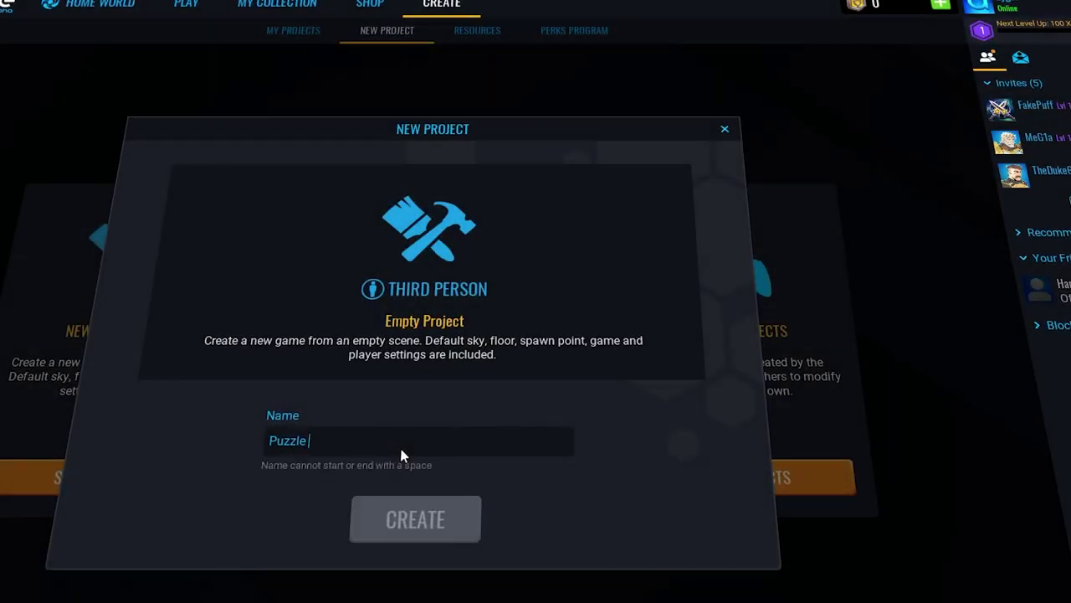
text(Lab)
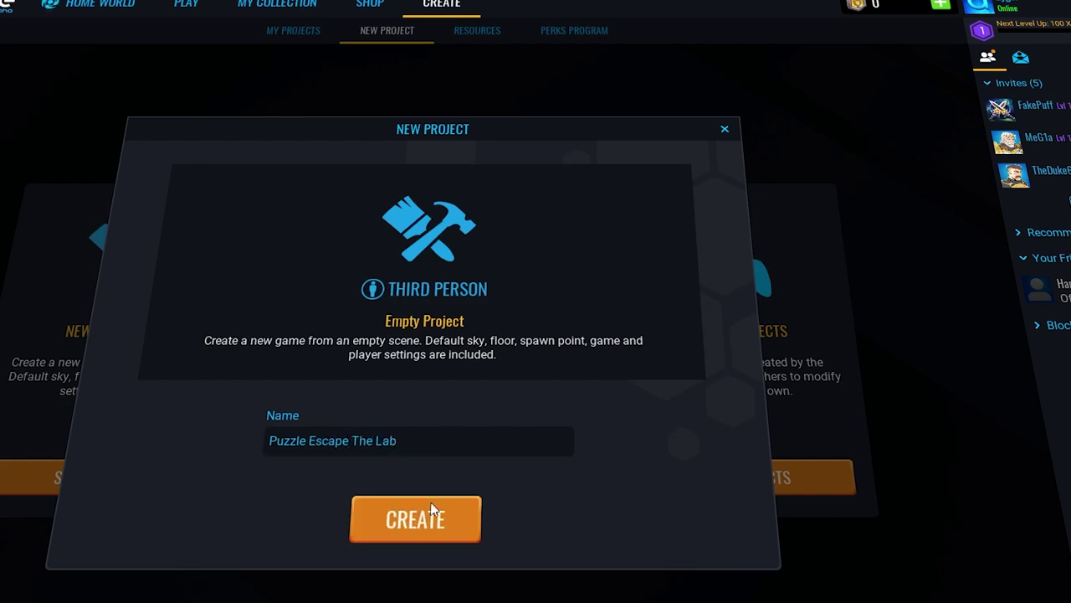
click(428, 512)
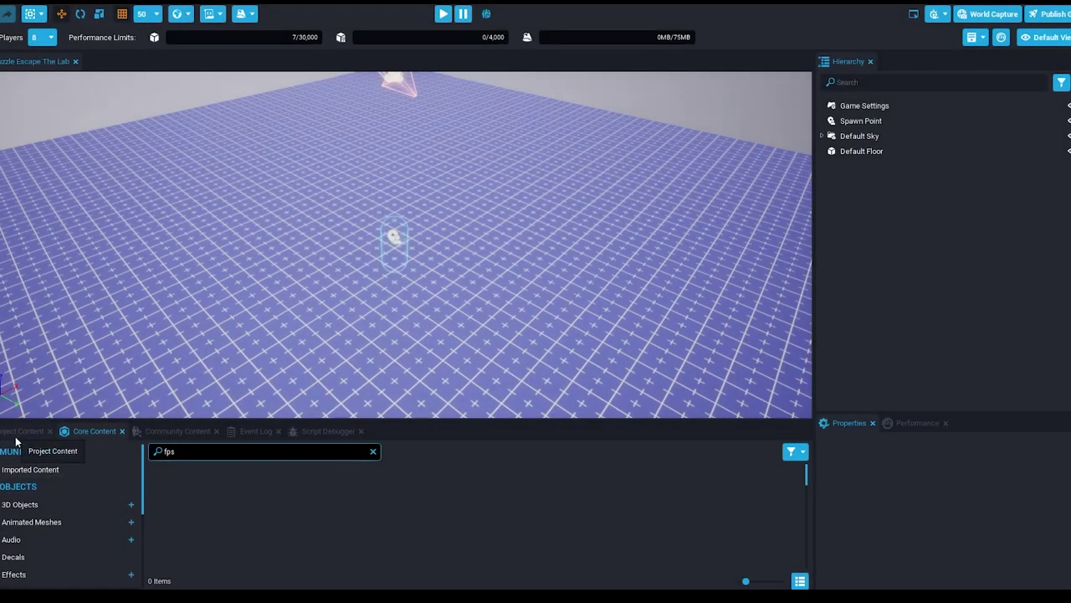
Step: Find the First Person Camera Settings in the core content, add them to the scene, and preview the game in first person
key(BackSpace)
text(firs)
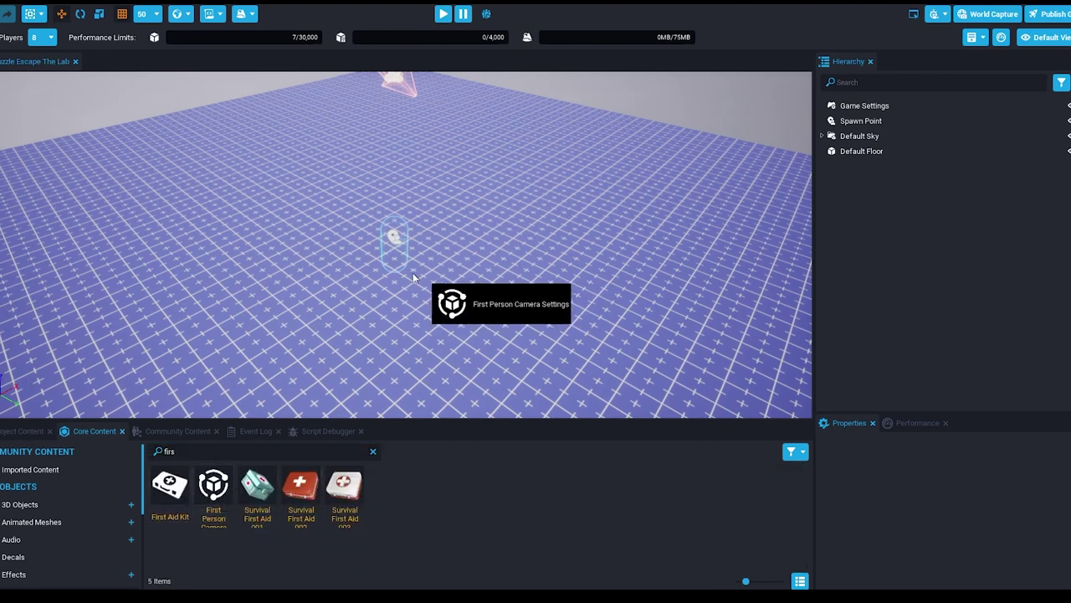
click(443, 13)
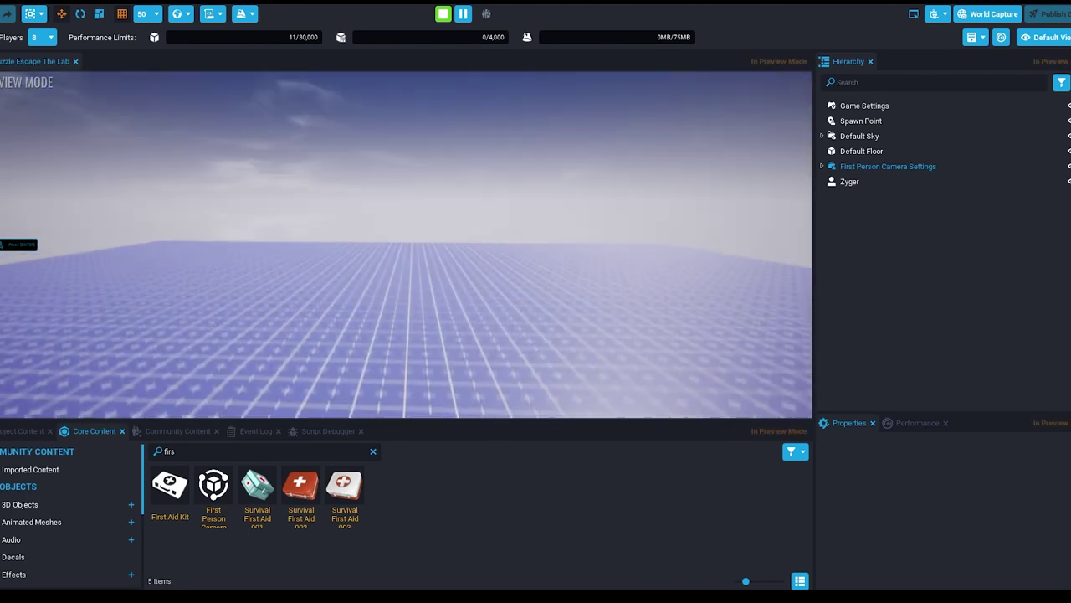
key(equal)
right_drag(434, 264, 908, 320)
click(565, 293)
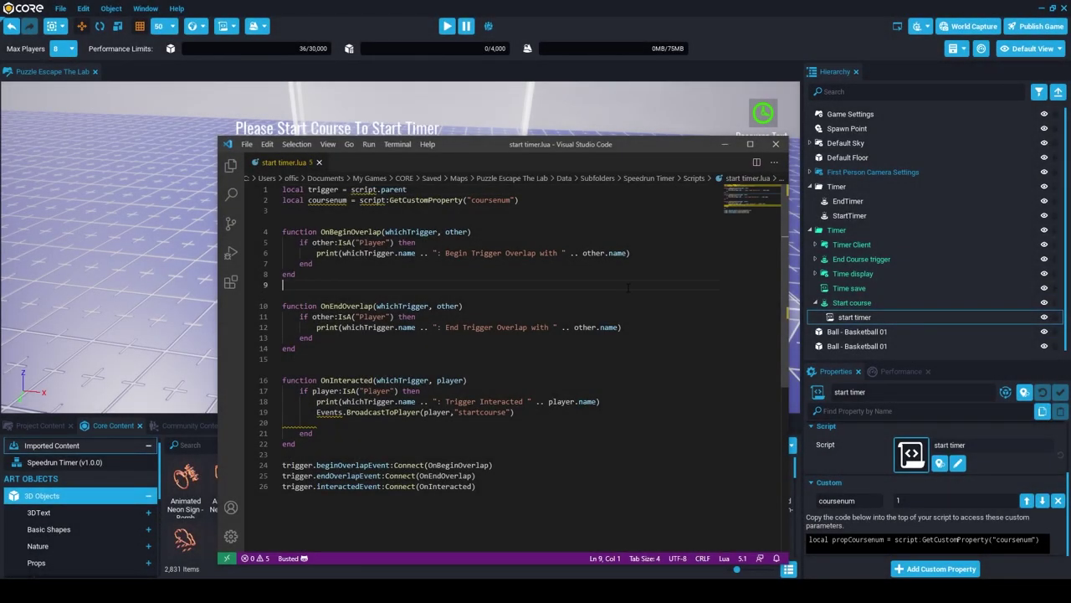
Step: Review the start timer script of the Start course trigger and the text element in the Time display panel
click(851, 302)
double_click(854, 317)
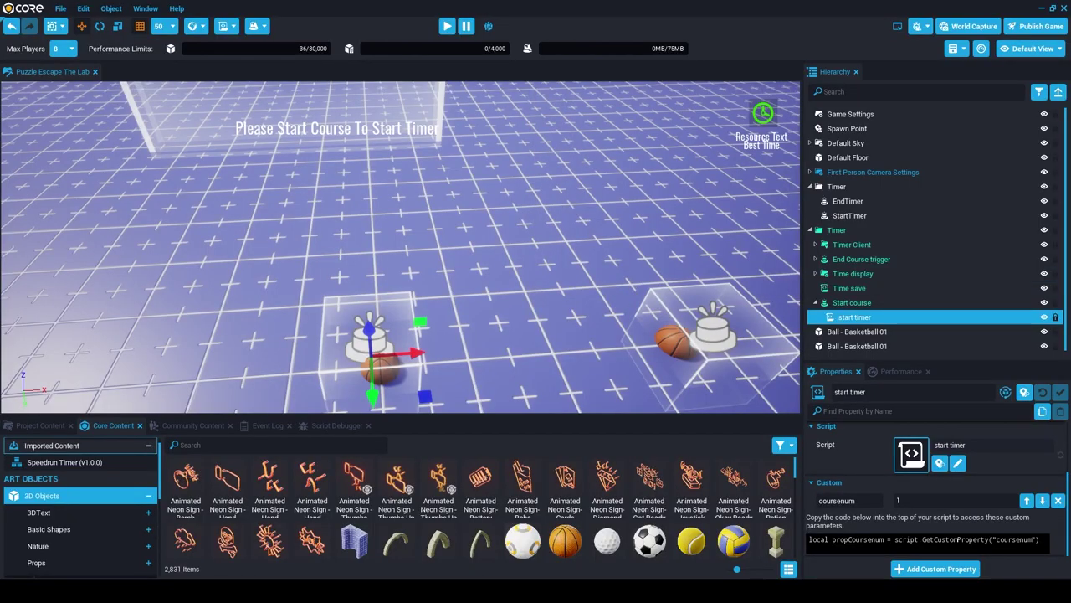
double_click(864, 324)
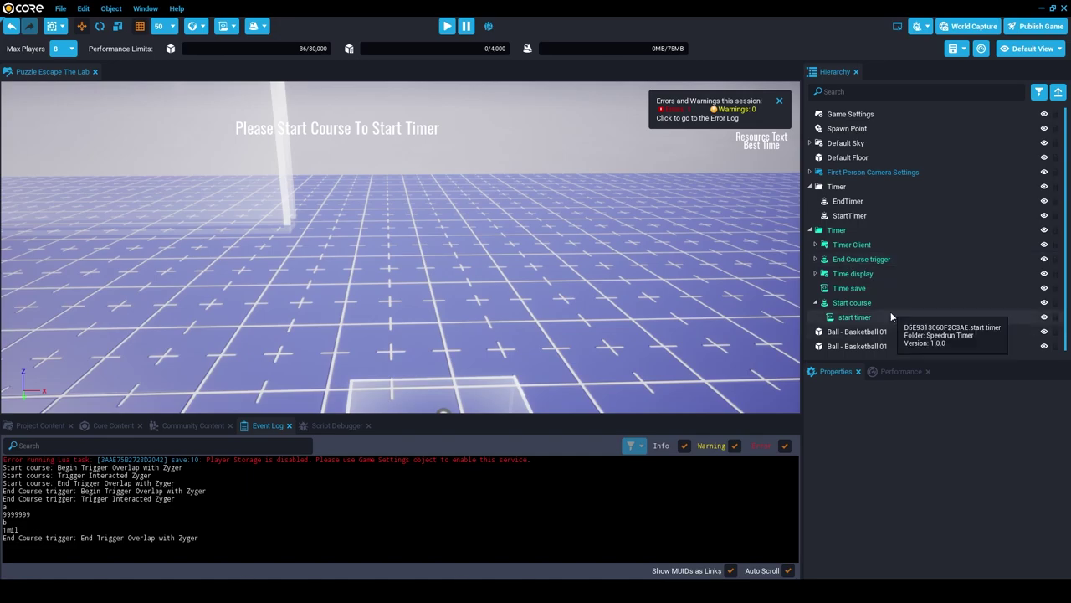
double_click(890, 316)
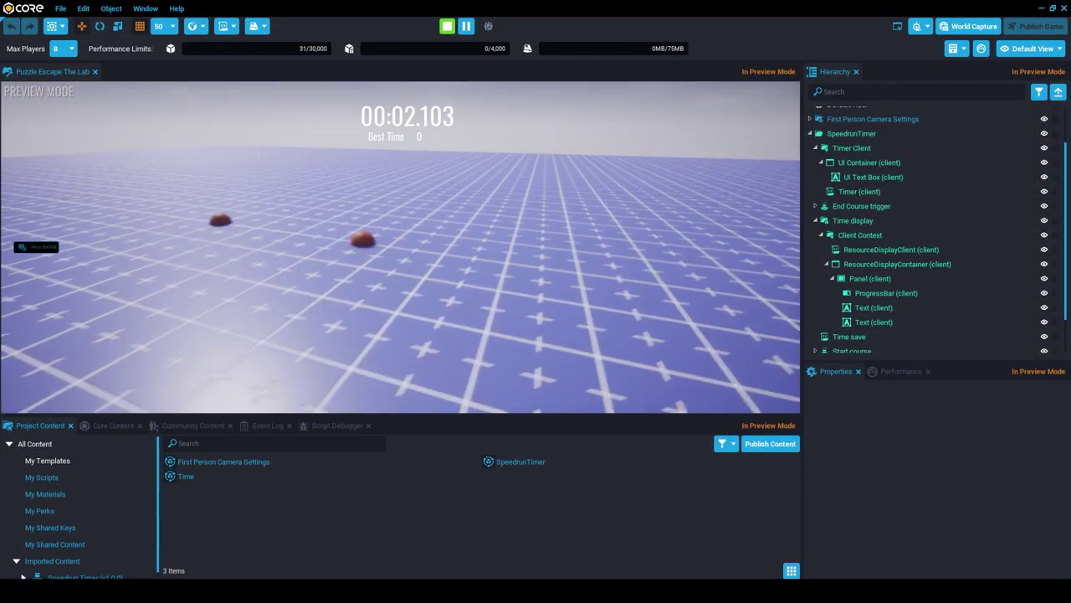
click(873, 308)
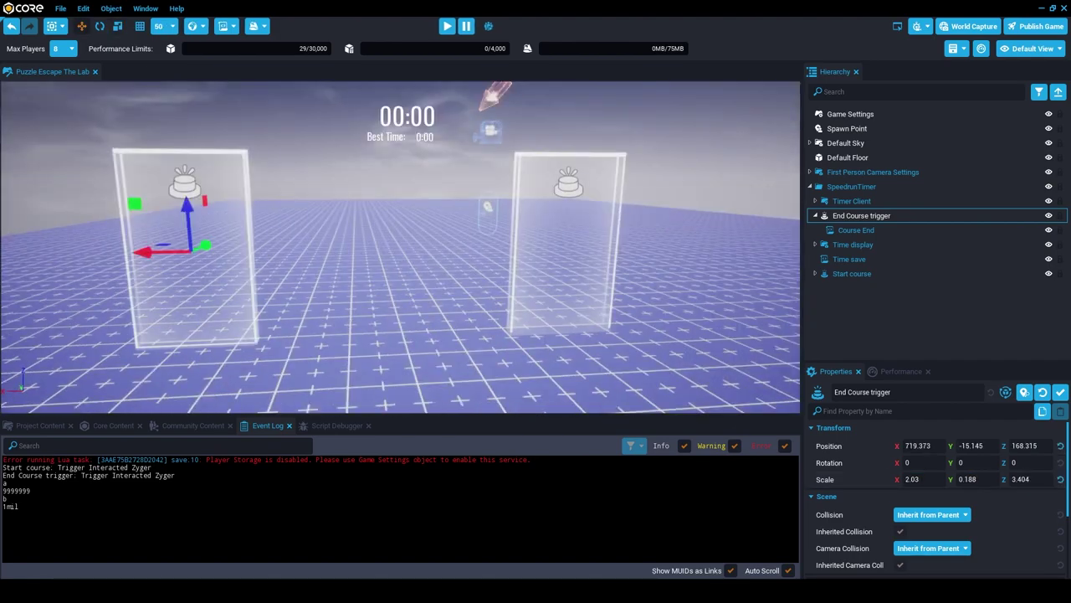
Step: Place a sci-fi doorway from the core 3D objects in the scene beside the course triggers
click(113, 425)
scroll(386, 526, down, 15)
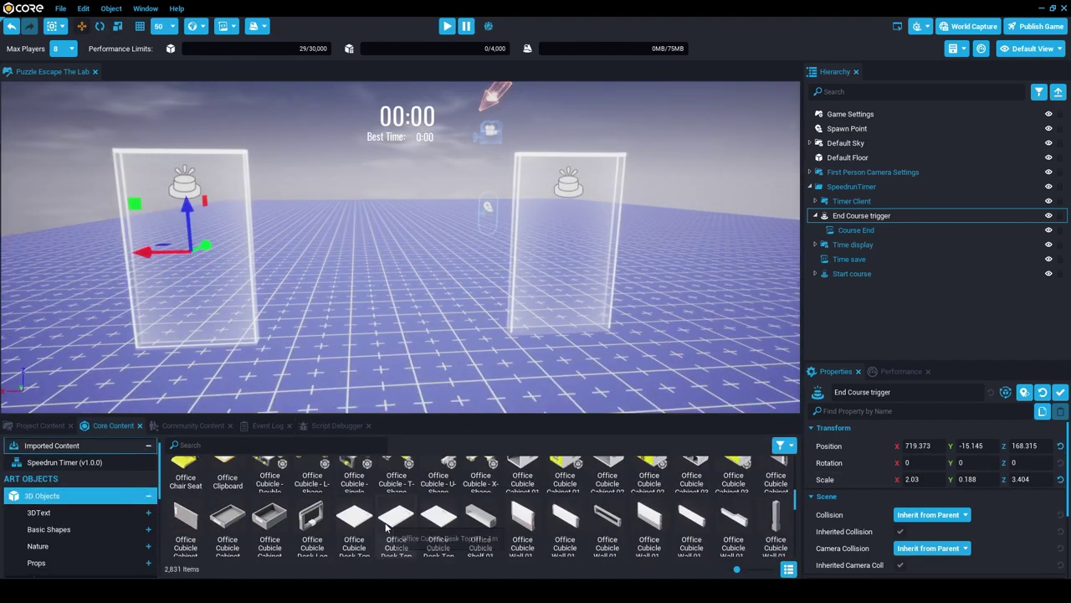
scroll(387, 525, down, 10)
drag(313, 494, 502, 351)
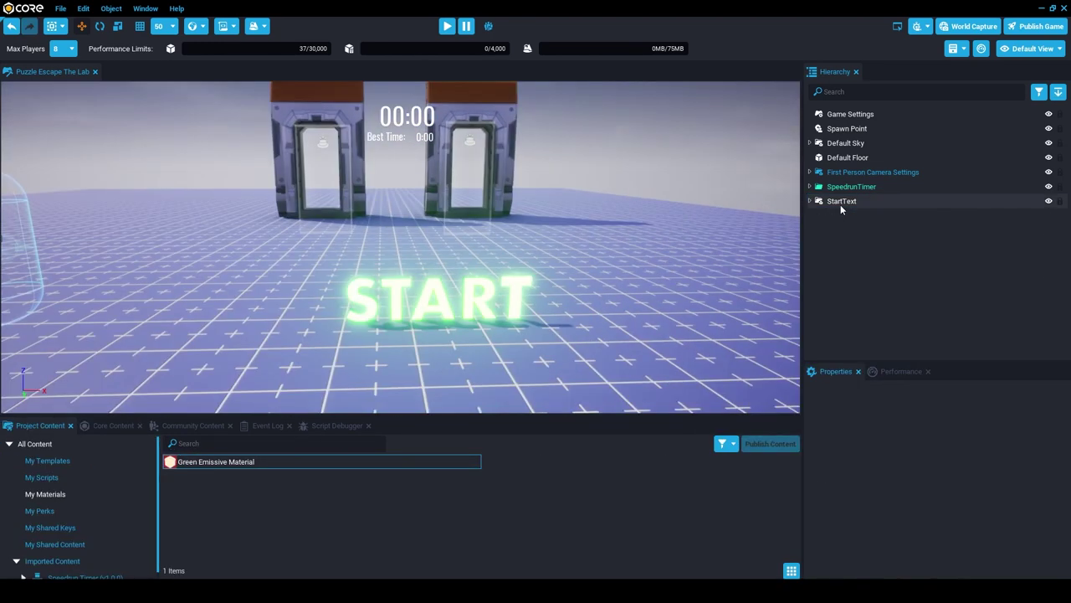
Step: Focus on the StartText group and open the 3D Objects category of the core content
double_click(841, 201)
click(113, 425)
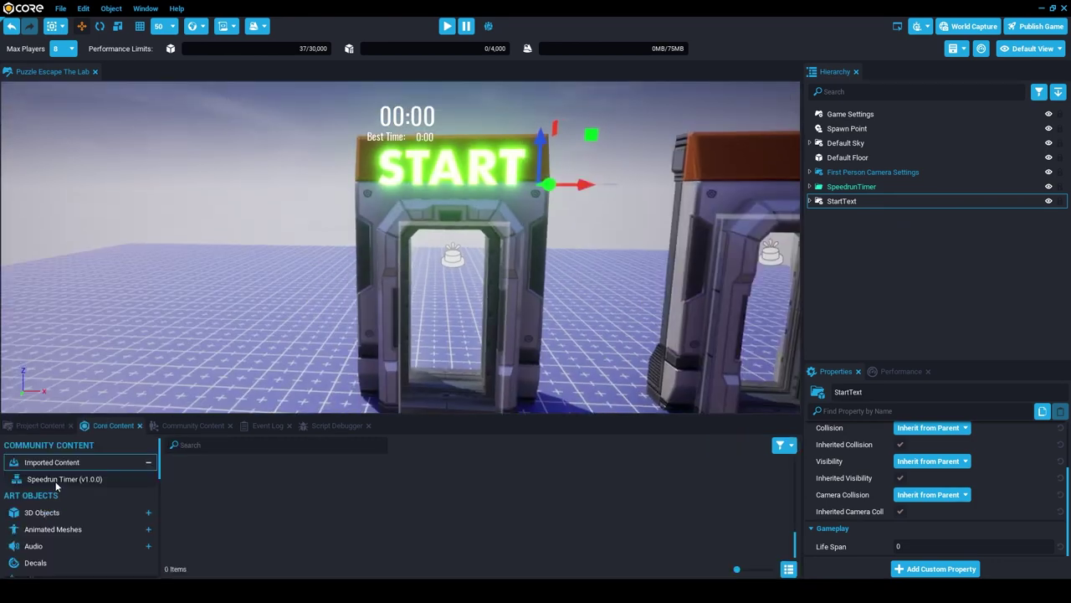
click(48, 510)
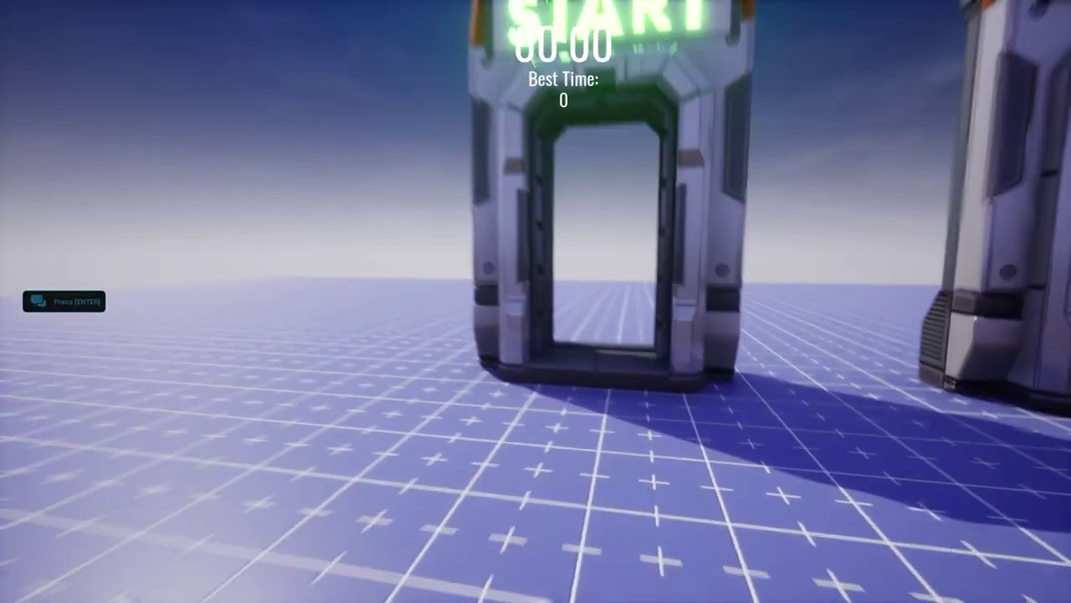
Step: Play-test the speedrun timer by walking through the START doorway and around to the end doorway
key(w)
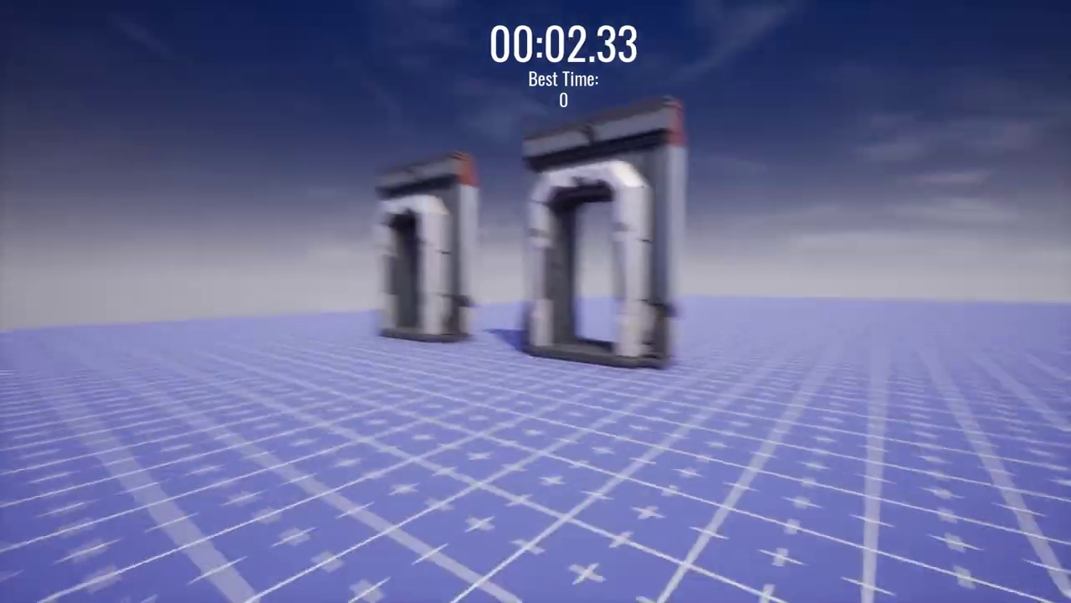
key(w)
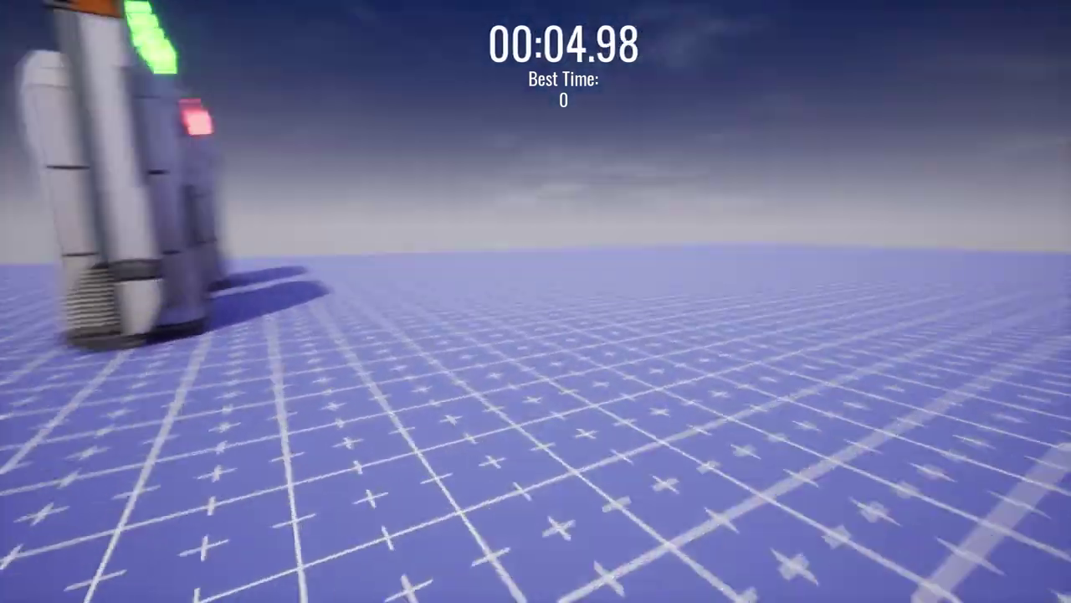
key(s)
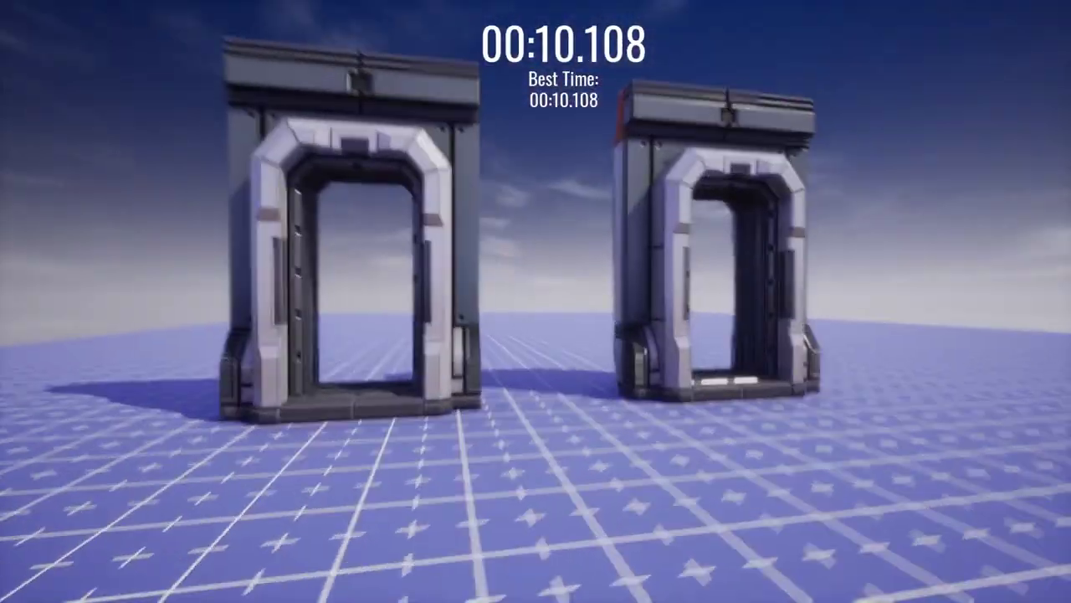
key(w)
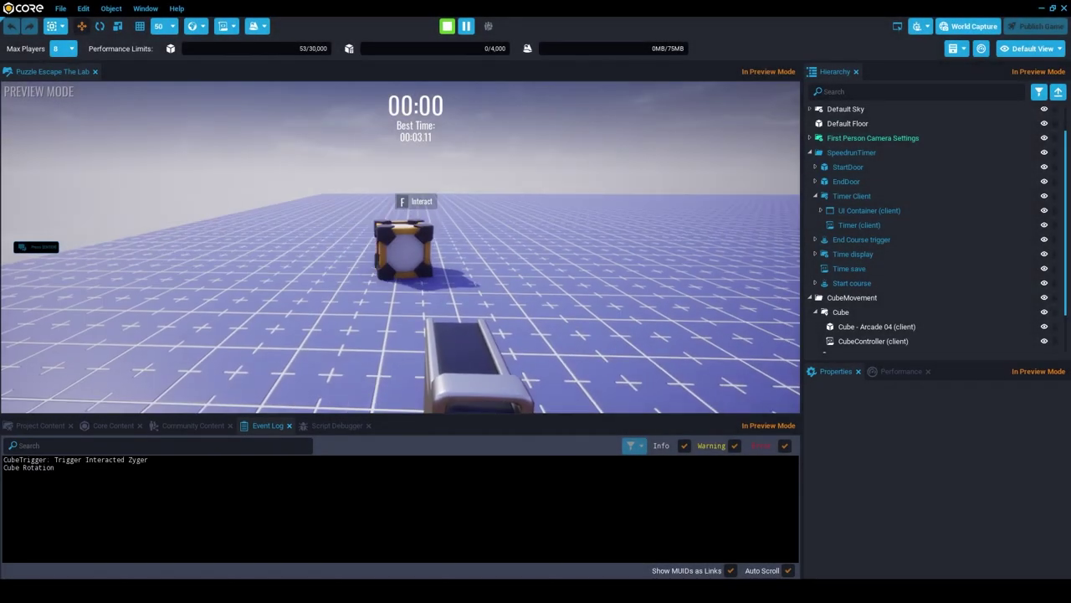
Step: Test the cube's trigger by interacting with it in preview, and stop the preview
key(f)
key(=)
Step: Rename the Cube - Arcade 04 object as CubeBlock and the CubeMovement script under CubeTrigger as TriggerCube
double_click(870, 327)
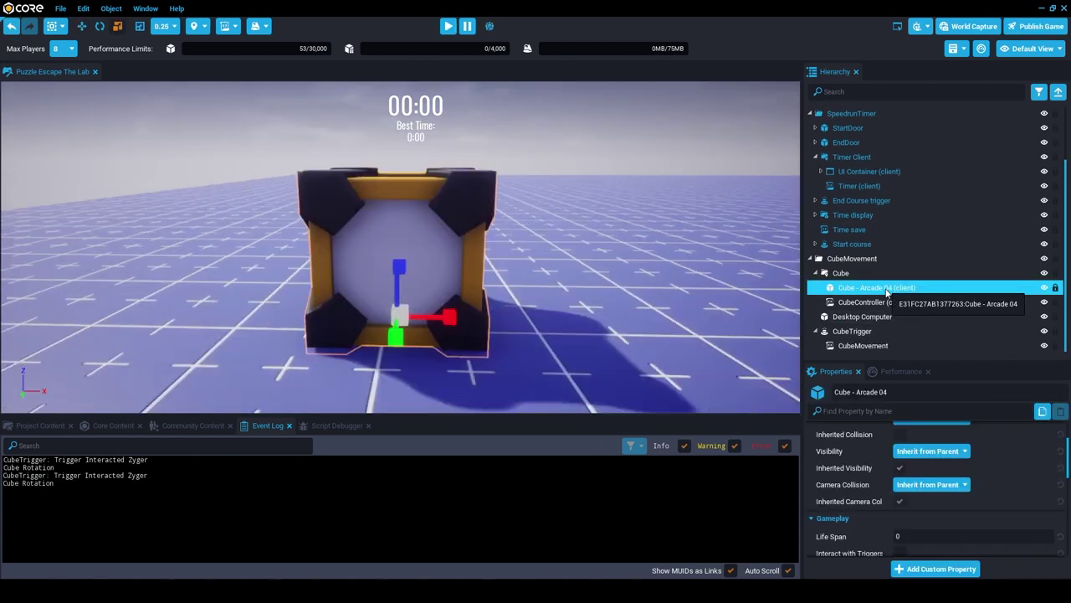
key(F2)
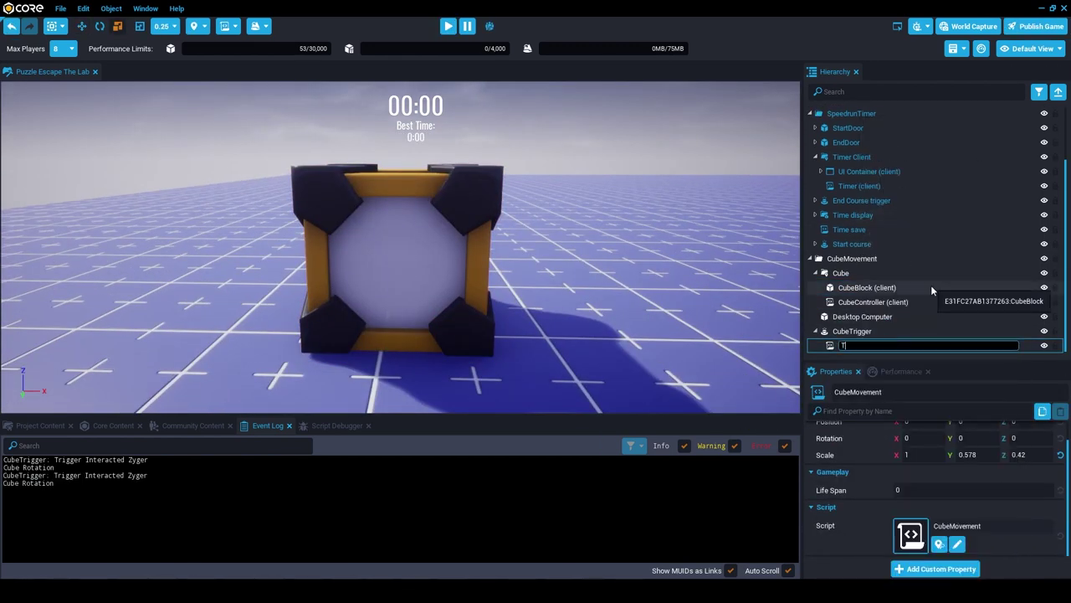
text(TriggerCube)
key(Return)
Step: Rename the TriggerCube script under CubeTrigger as MoveForward
key(f)
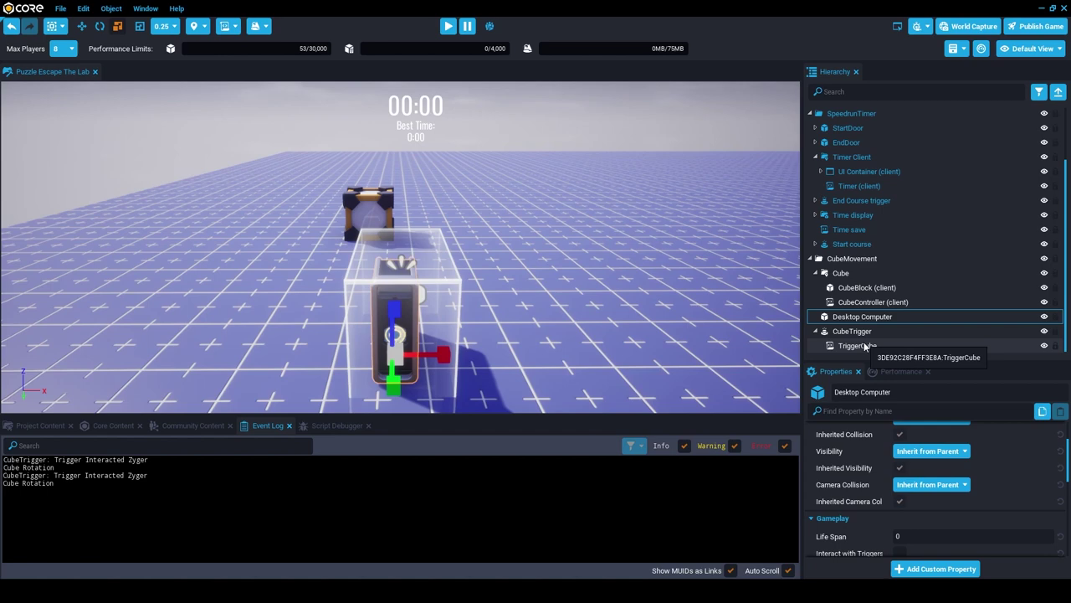
right_click(869, 350)
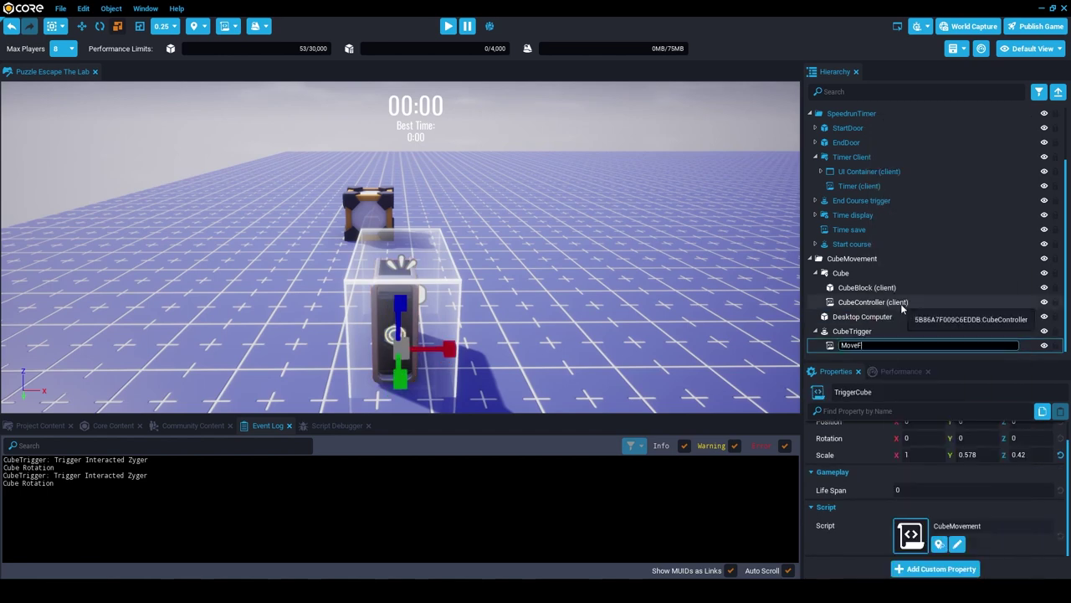
click(859, 345)
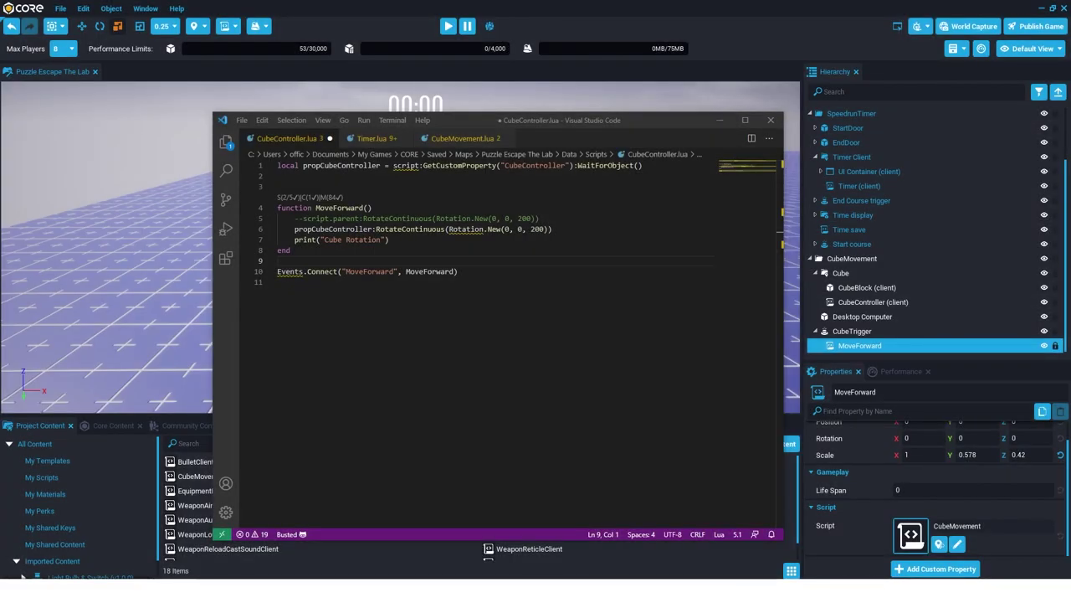
Step: Add the line propCubeController:TransformPosition(position) below the rotation call in the MoveForward function of CubeController.lua
click(554, 229)
key(Return)
text(propCubeController:TransformPosition(position))
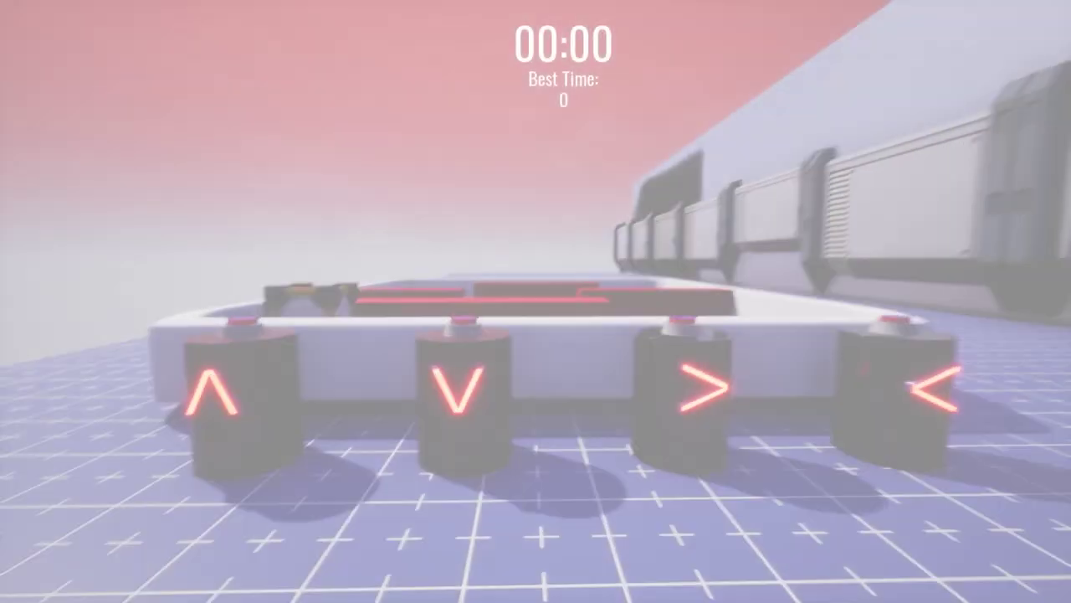
Step: Play-test the cube maze by walking along the arrow pedestals and using their buttons to move the cube
key(d)
key(w)
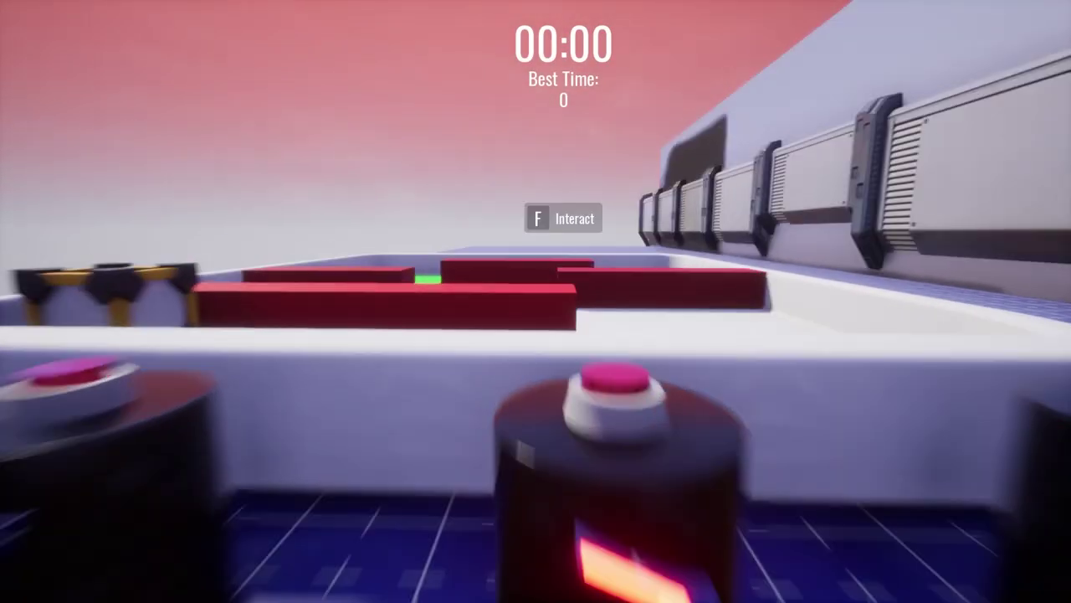
key(f)
key(d)
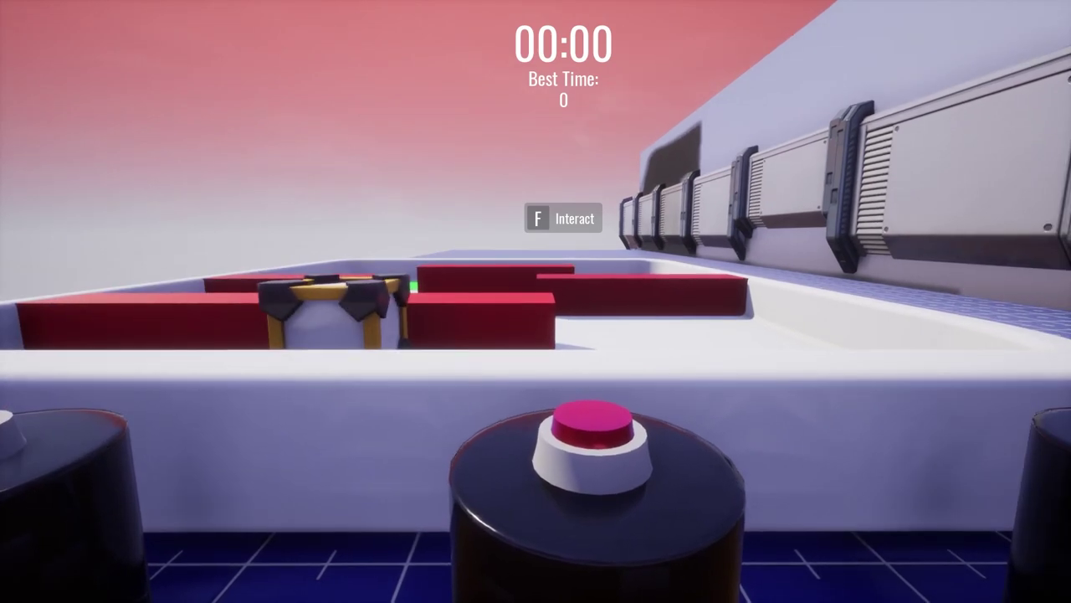
key(s)
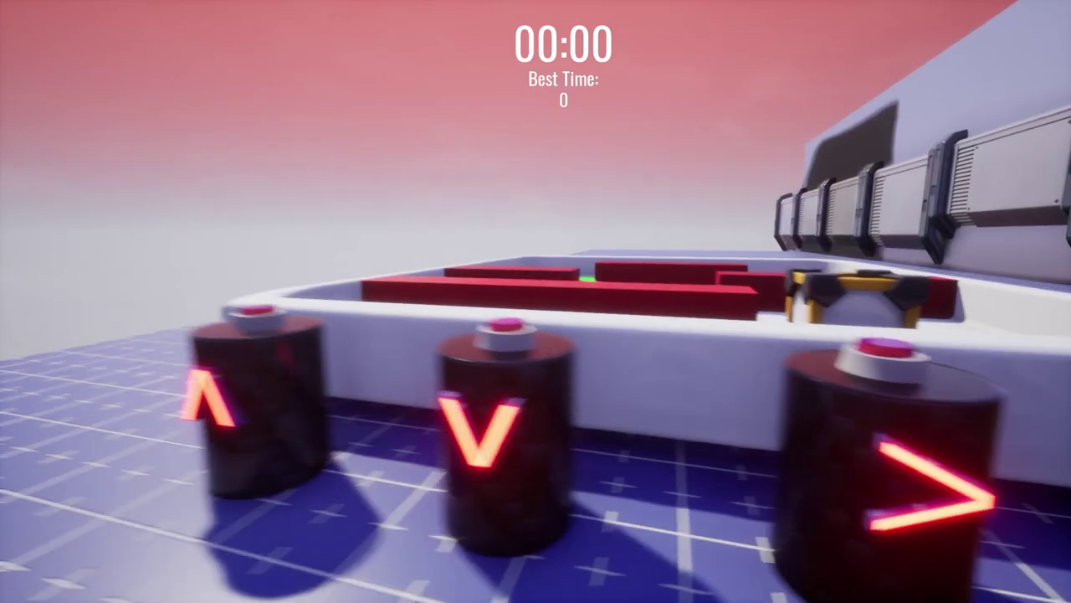
key(a)
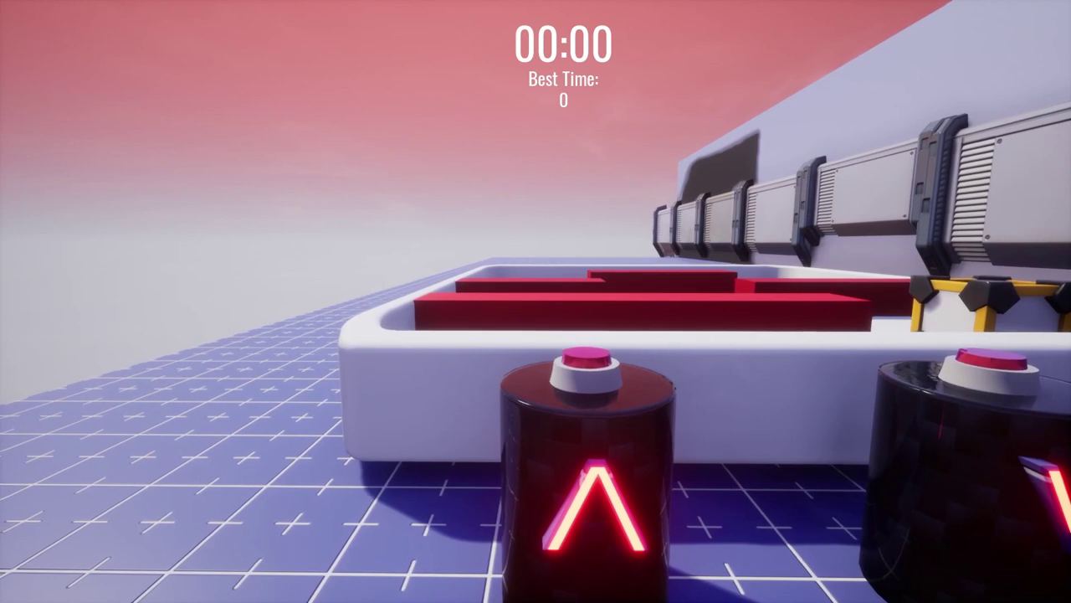
key(w)
key(f)
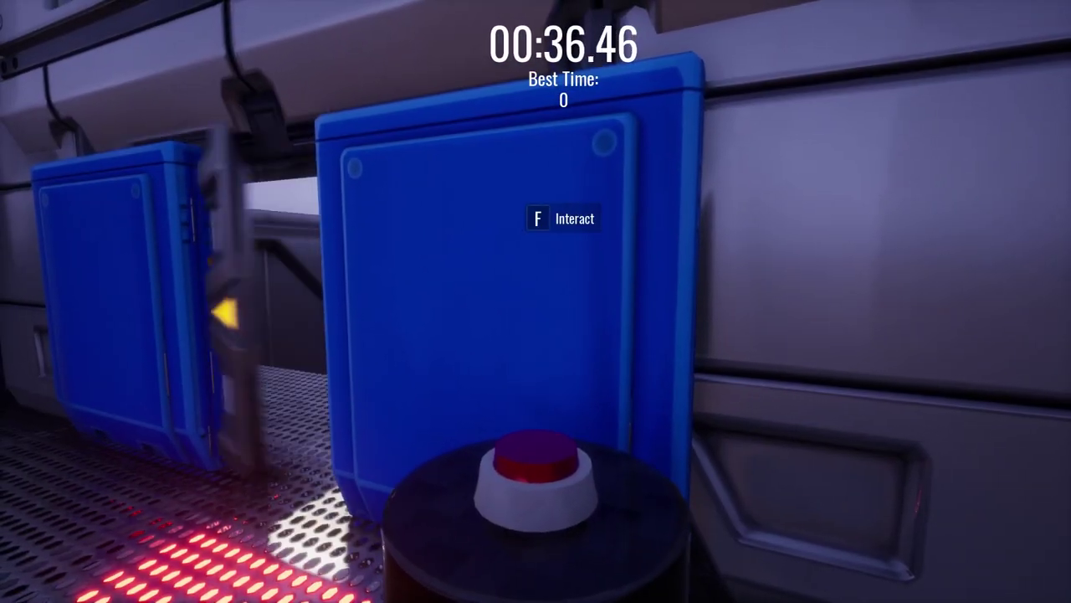
Step: Play-test the blue sliding doors by activating their pedestal button and walking through the opening
key(f)
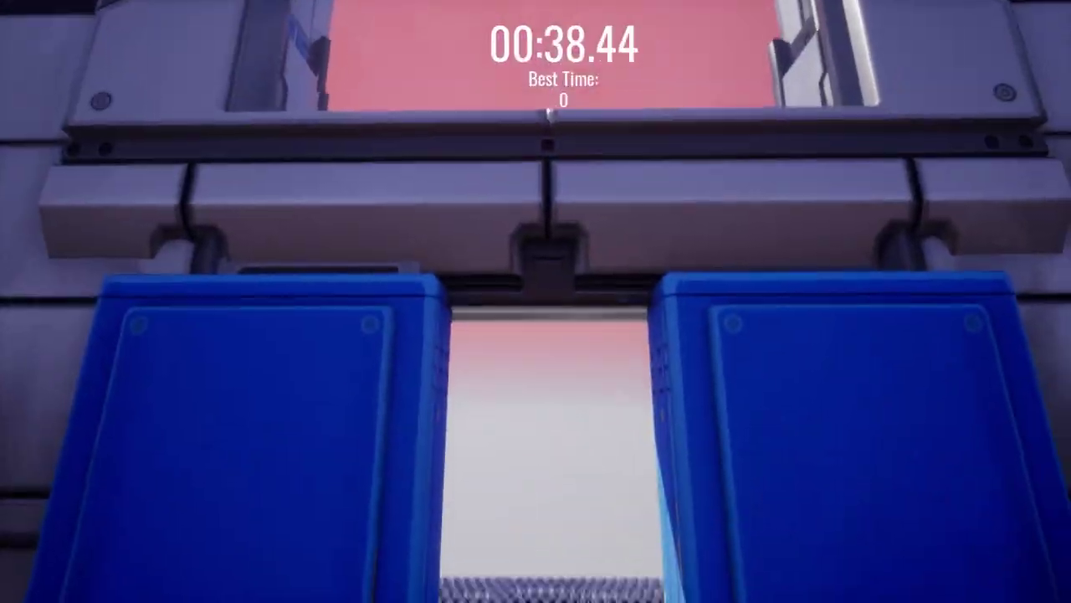
key(w)
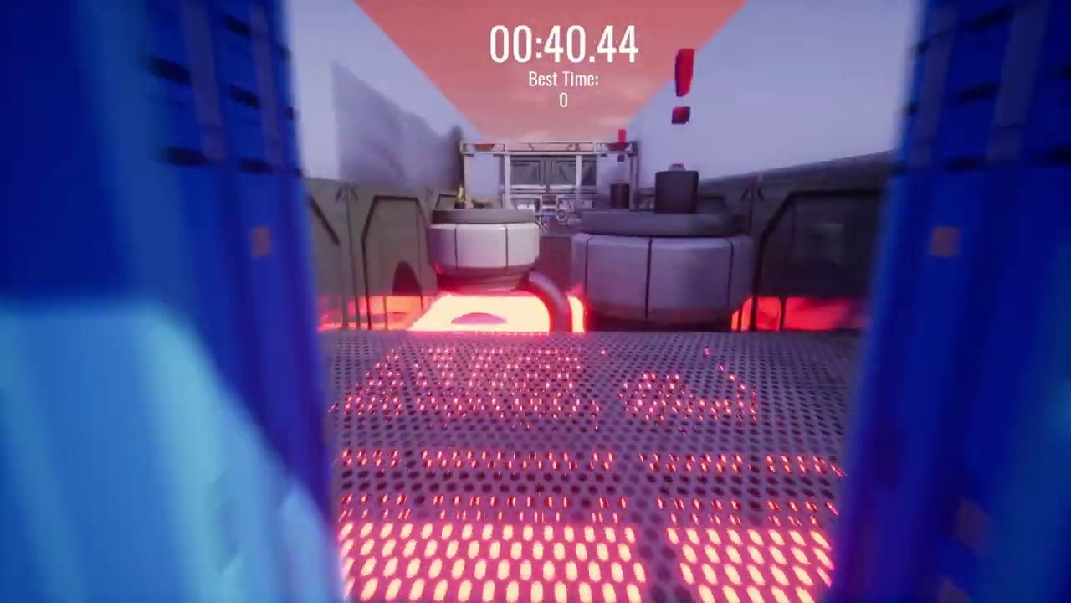
key(w)
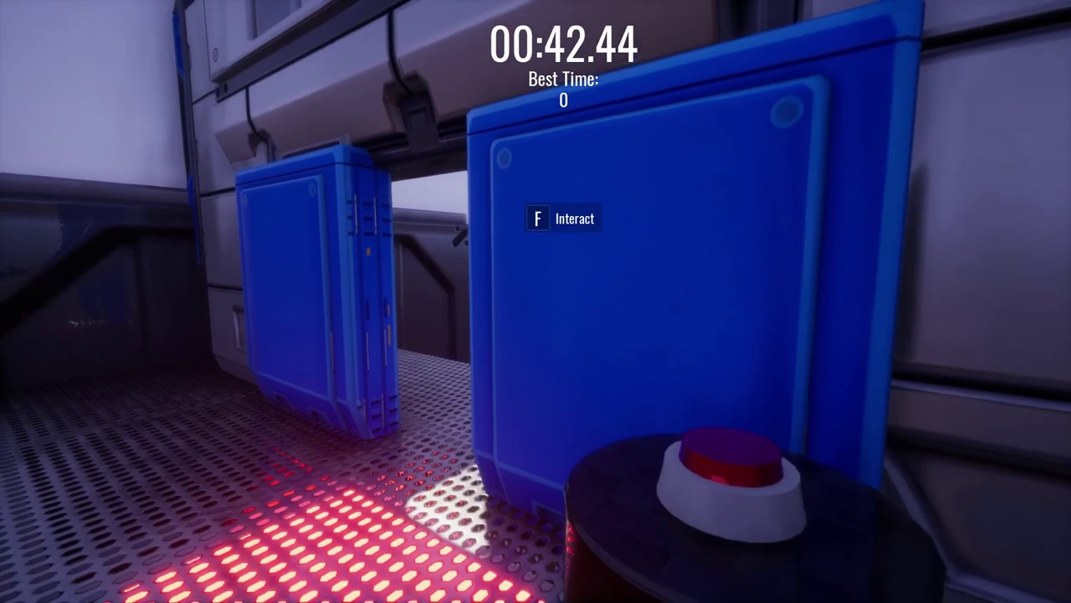
key(s)
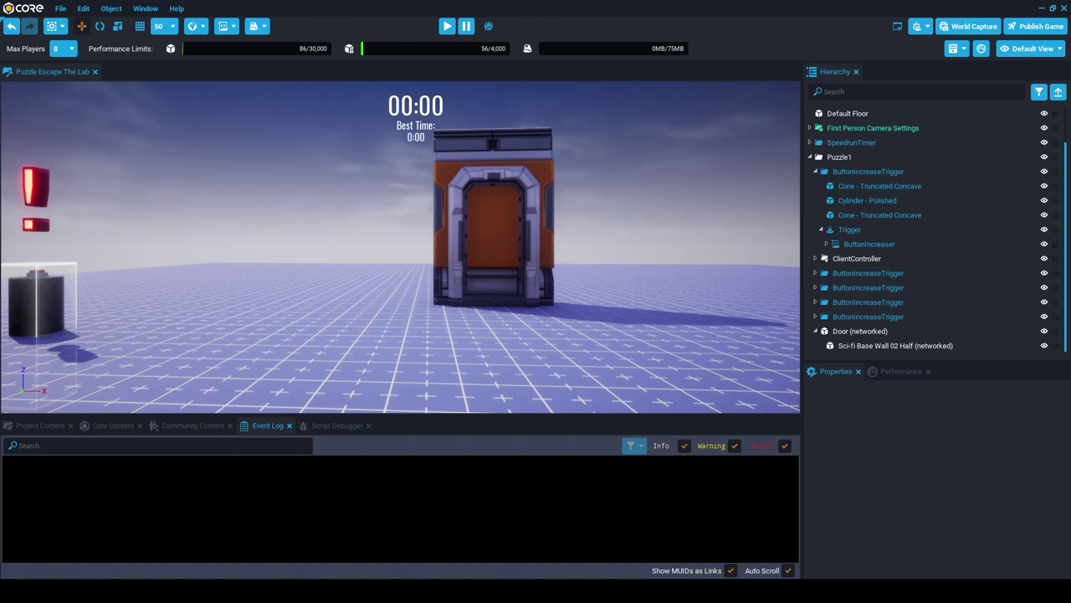
Step: Select the ButtonIncreaseTrigger groups in Puzzle1 and paste the copied objects under the client-only object with networking disabled
click(868, 273)
click(869, 298)
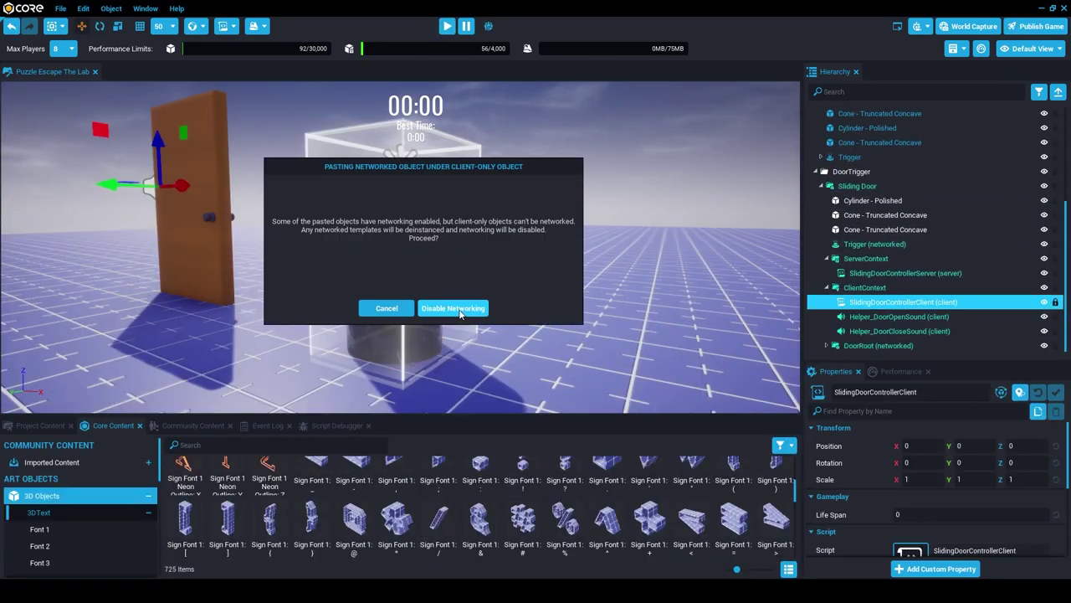
click(453, 308)
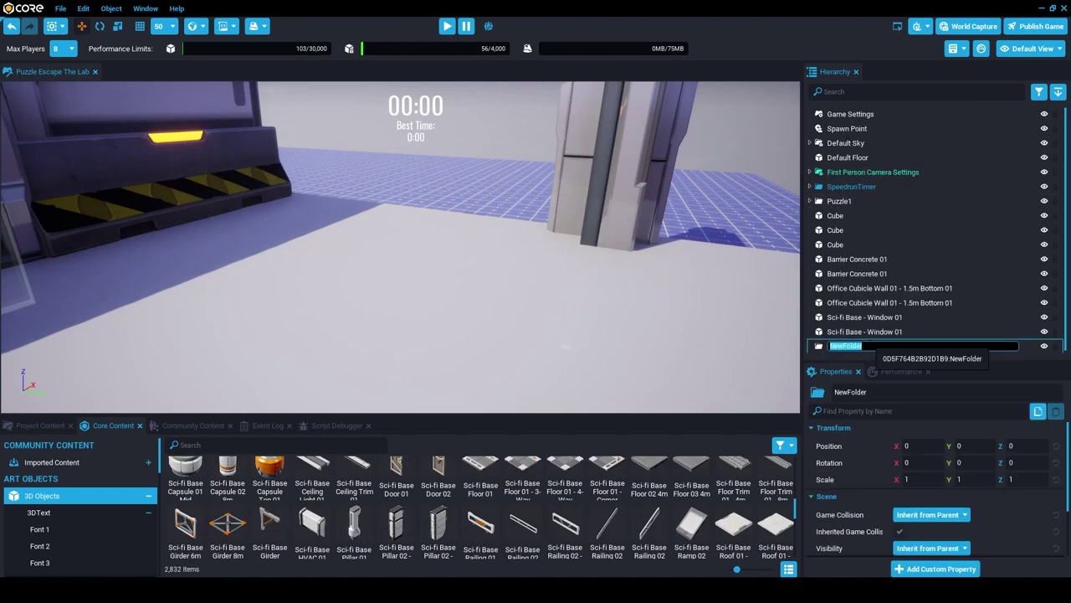
Step: Group the loose cubes, concrete barriers, cubicle walls and sci-fi windows in a new folder named FontArea
shift+click(835, 244)
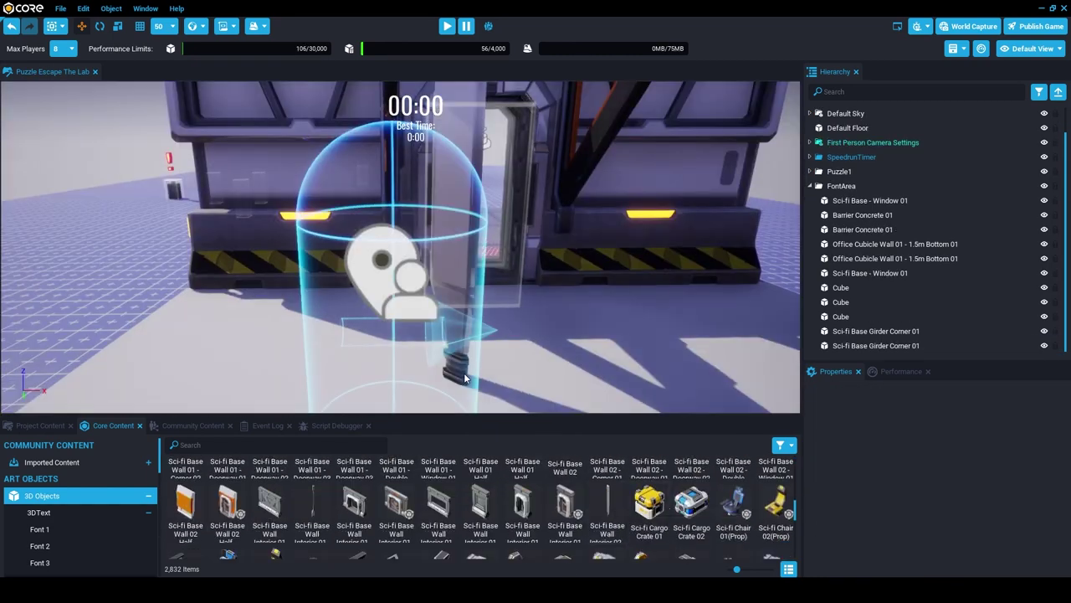
right_drag(397, 191, 397, 190)
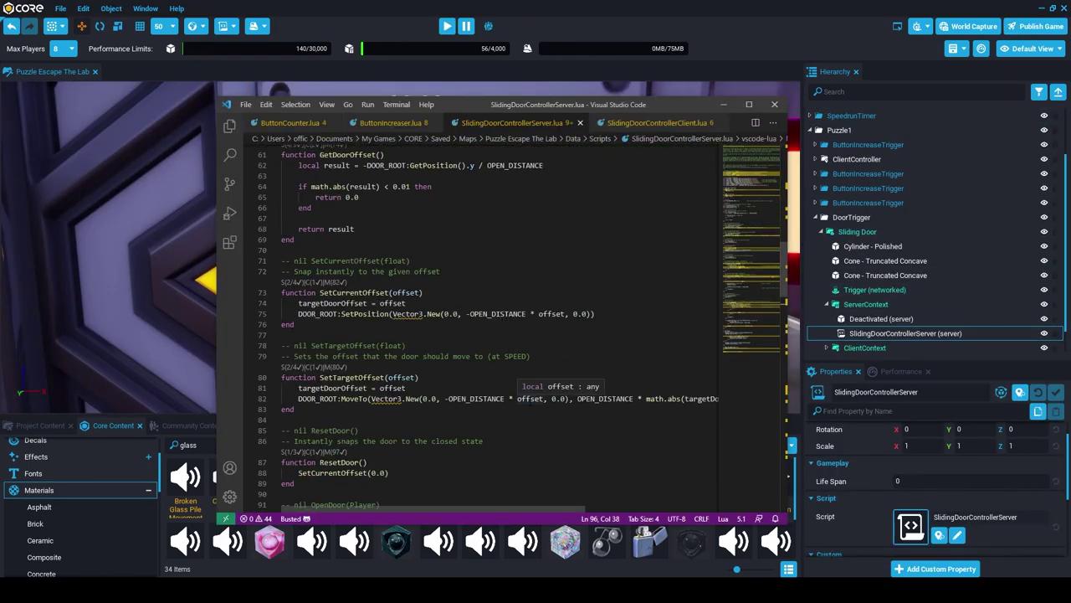
Step: Examine the SetTargetOffset function in the SlidingDoorControllerServer script
scroll(527, 393, up, 4)
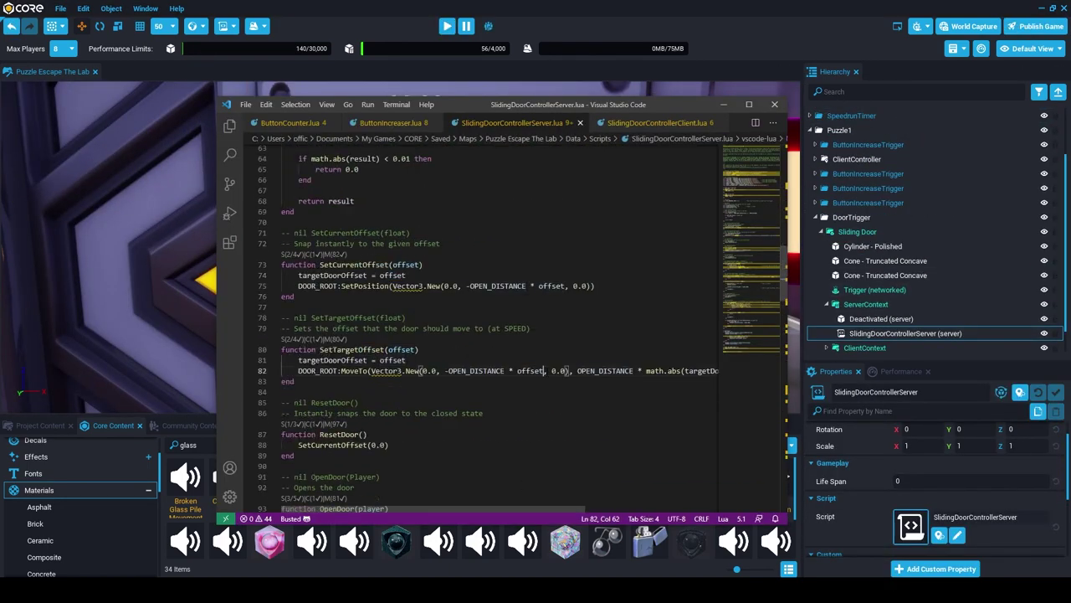